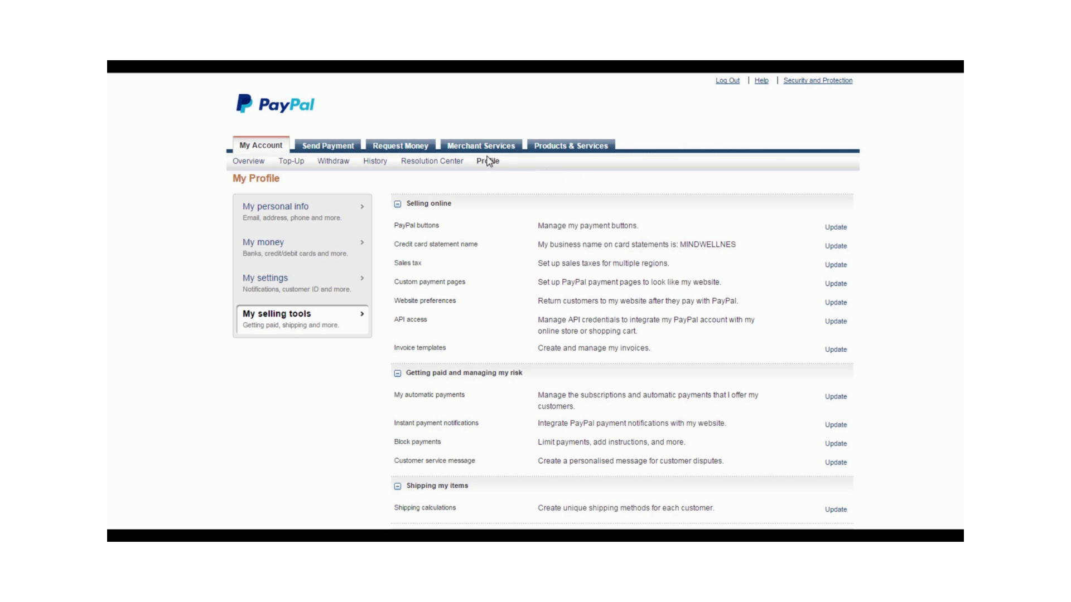
# Open the PayPal buttons management page from the selling tools, start a new payment button and choose the Buy Now type
pyautogui.moveTo(489, 162)
pyautogui.click(835, 228)
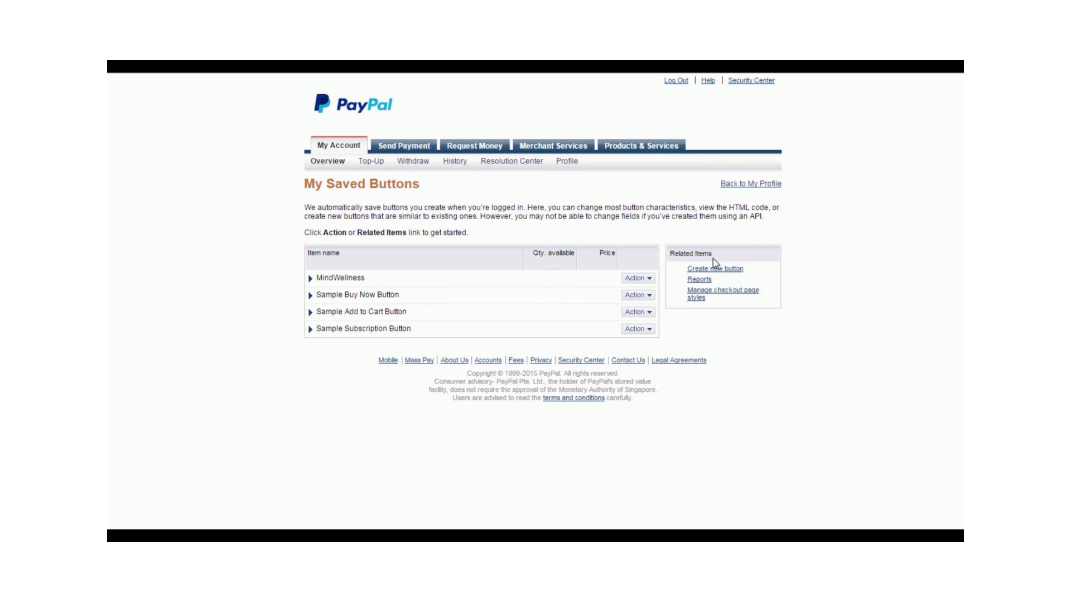
pyautogui.click(741, 272)
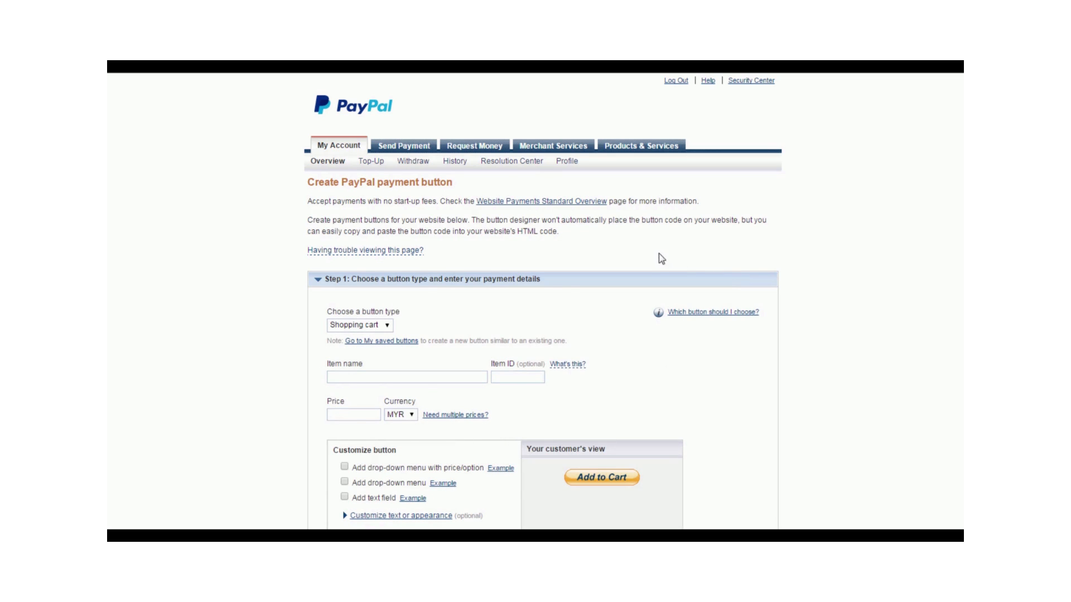
pyautogui.scroll(-2, 624, 239)
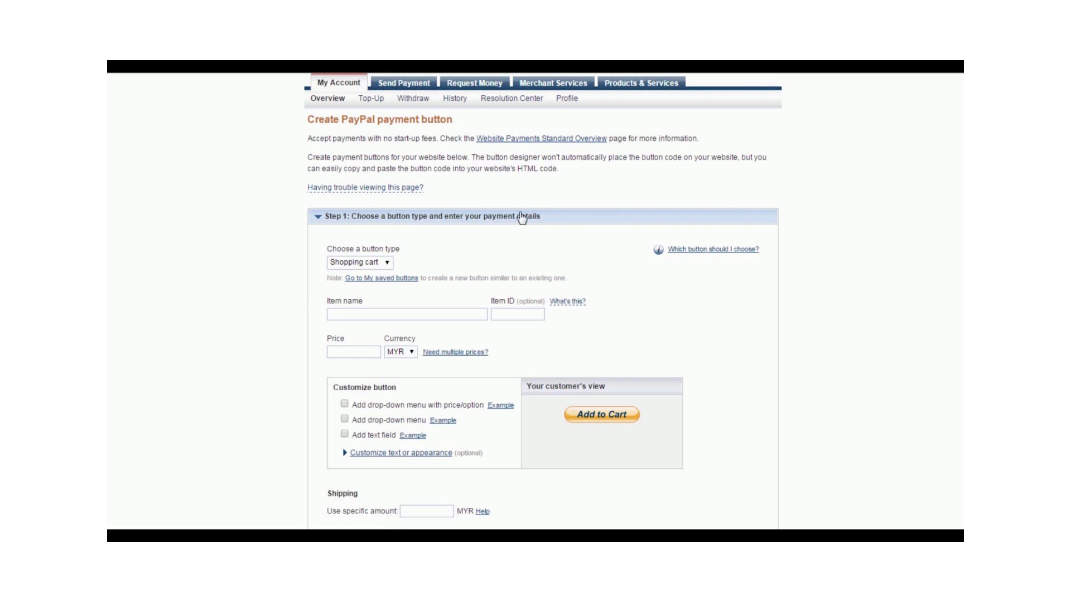
pyautogui.click(385, 263)
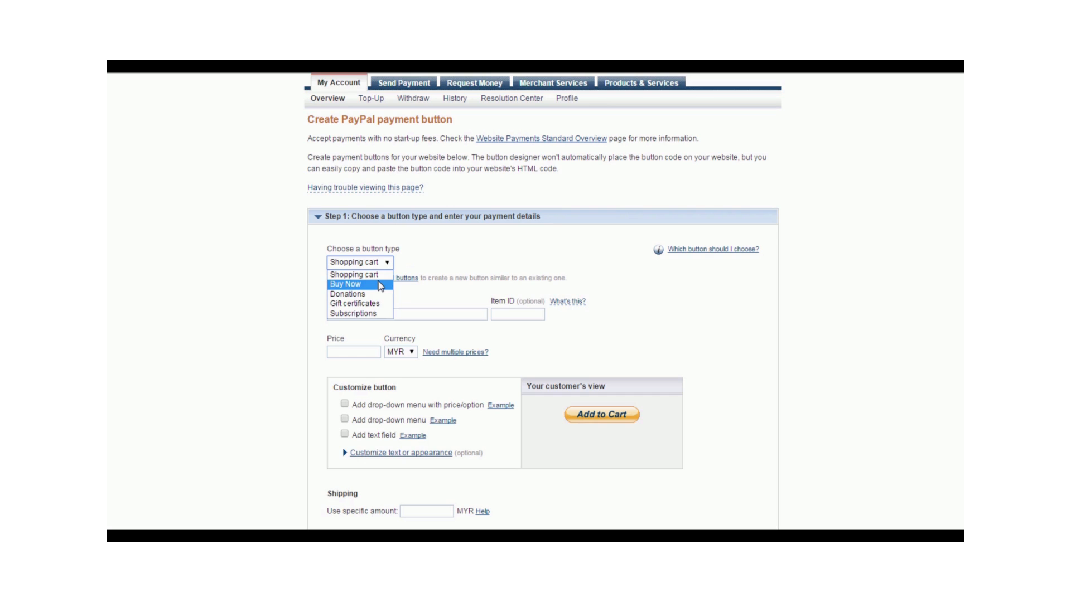
pyautogui.click(380, 284)
# Name the item Wellness E-book and set its price to 9.99 USD, leaving the item ID blank
pyautogui.click(379, 315)
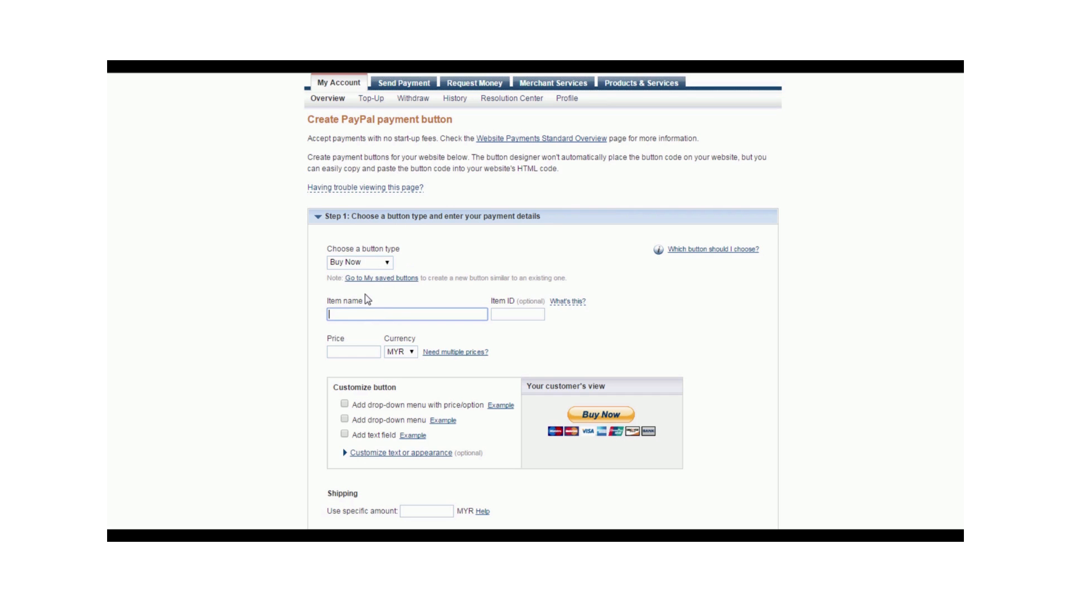
pyautogui.write('Wellness E-book')
pyautogui.click(515, 315)
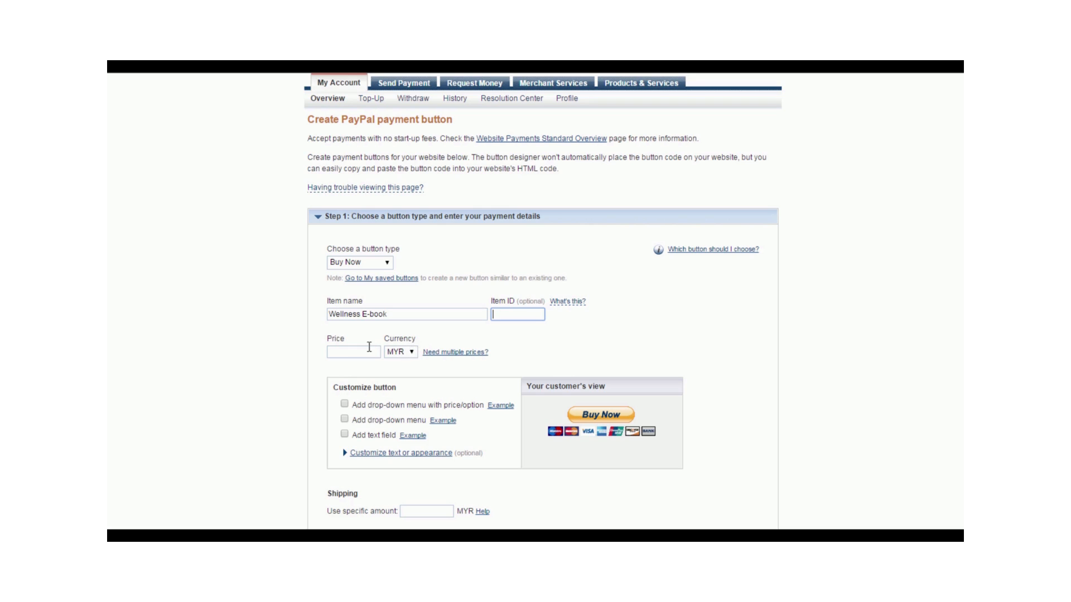
pyautogui.click(364, 351)
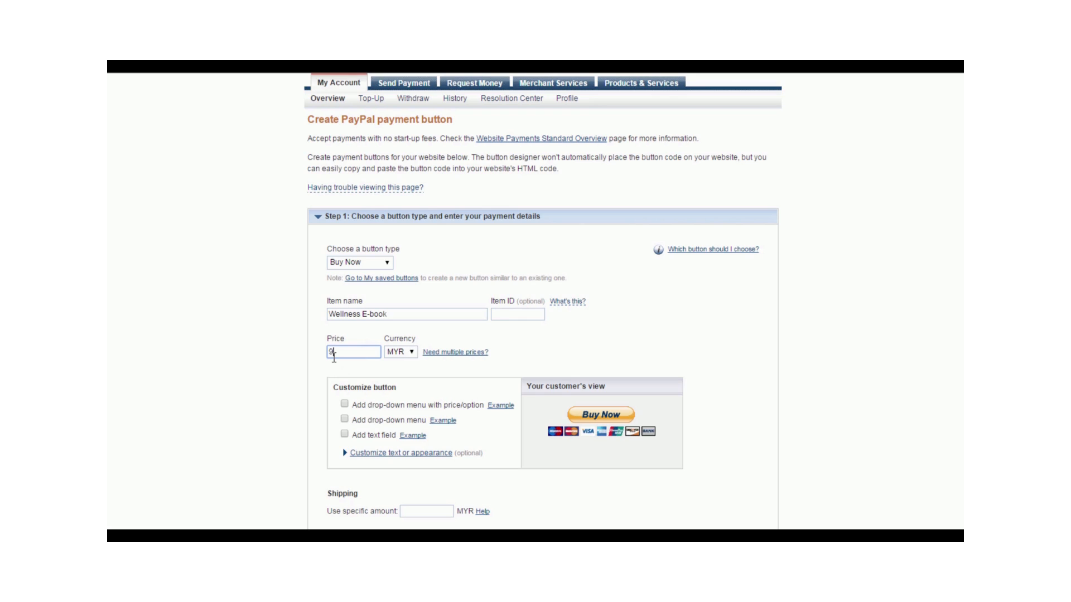
pyautogui.write('9.99')
pyautogui.click(400, 353)
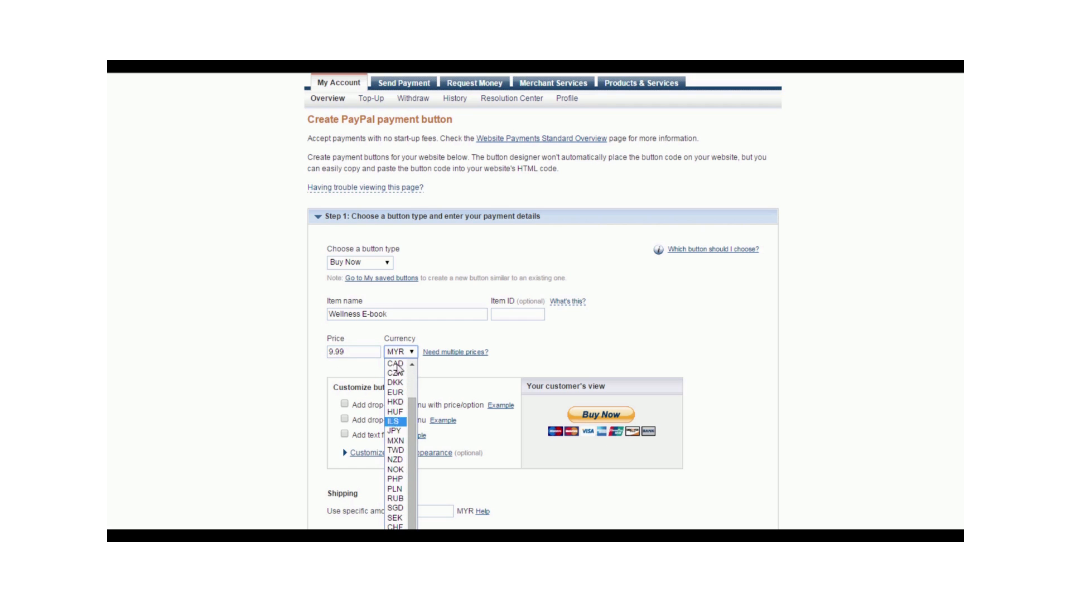
pyautogui.click(395, 546)
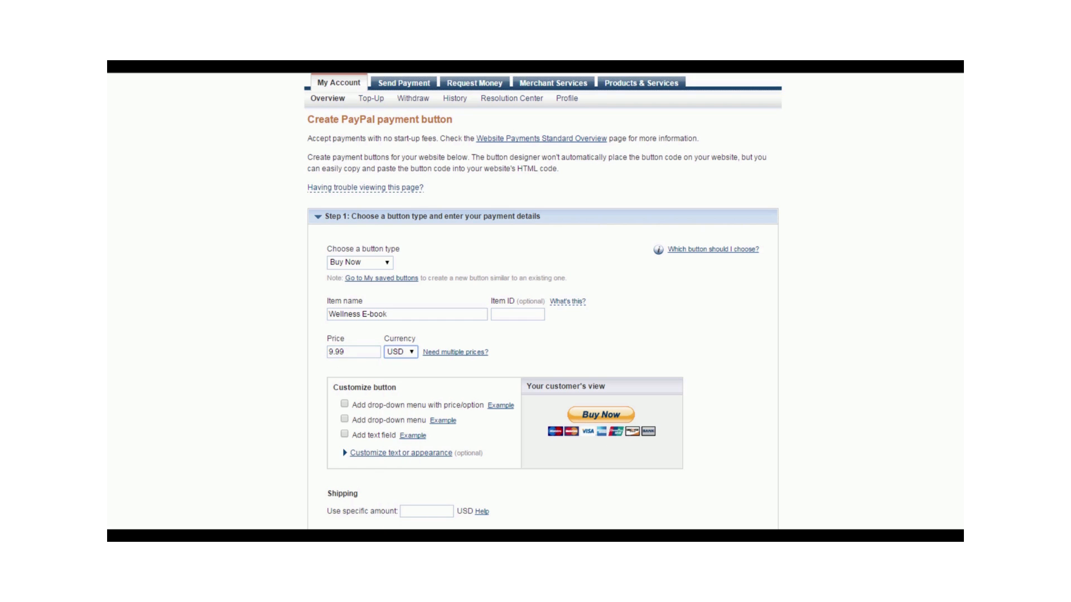
# View the examples for the drop-down menu with price/option and for the text field, closing each example window
pyautogui.scroll(-2, 464, 373)
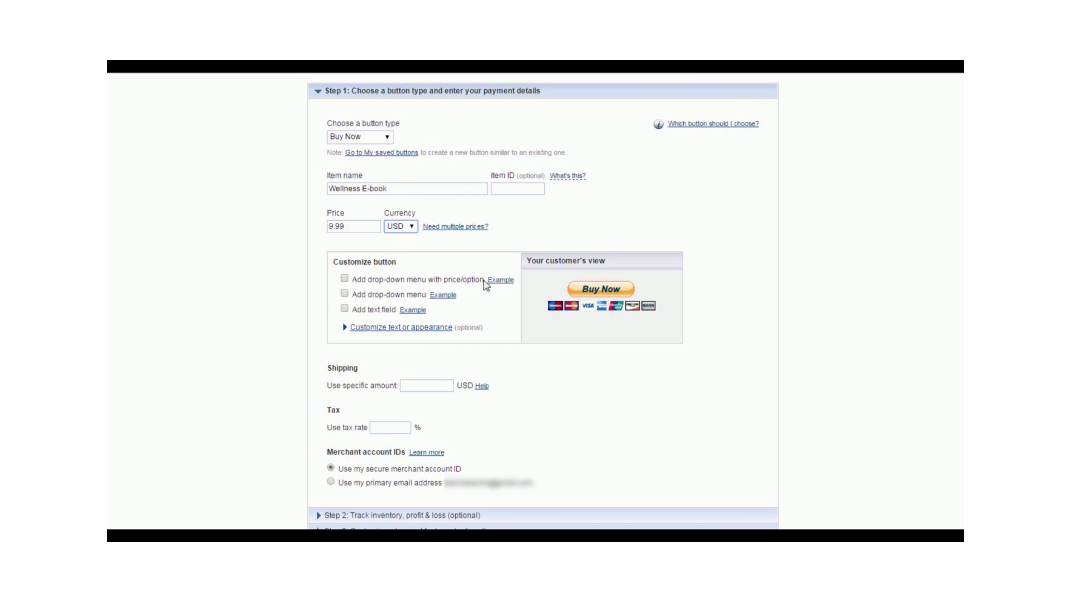
pyautogui.click(502, 284)
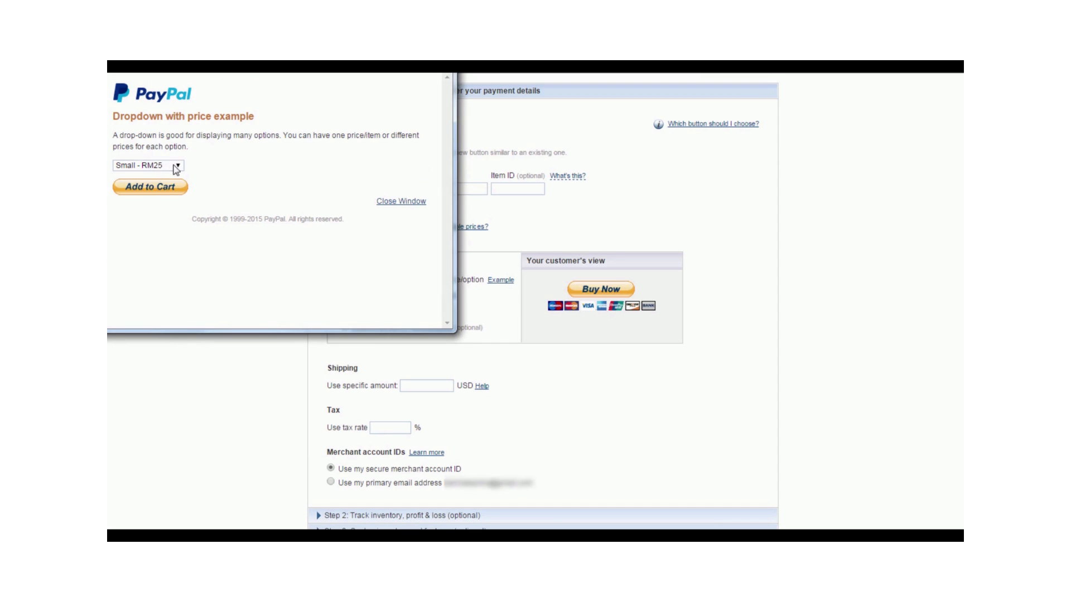
pyautogui.click(411, 202)
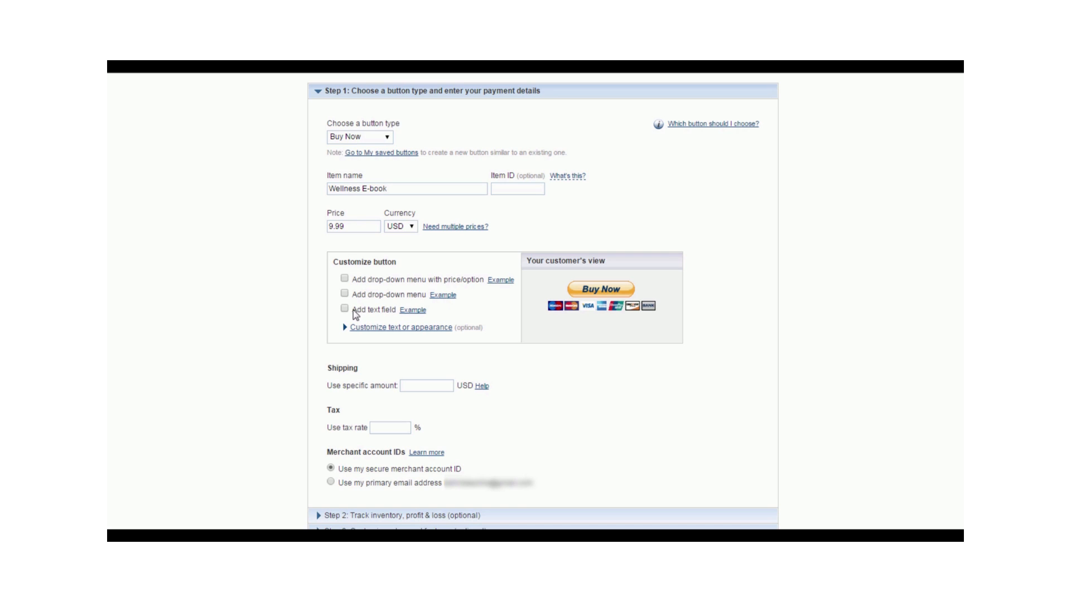
pyautogui.click(412, 310)
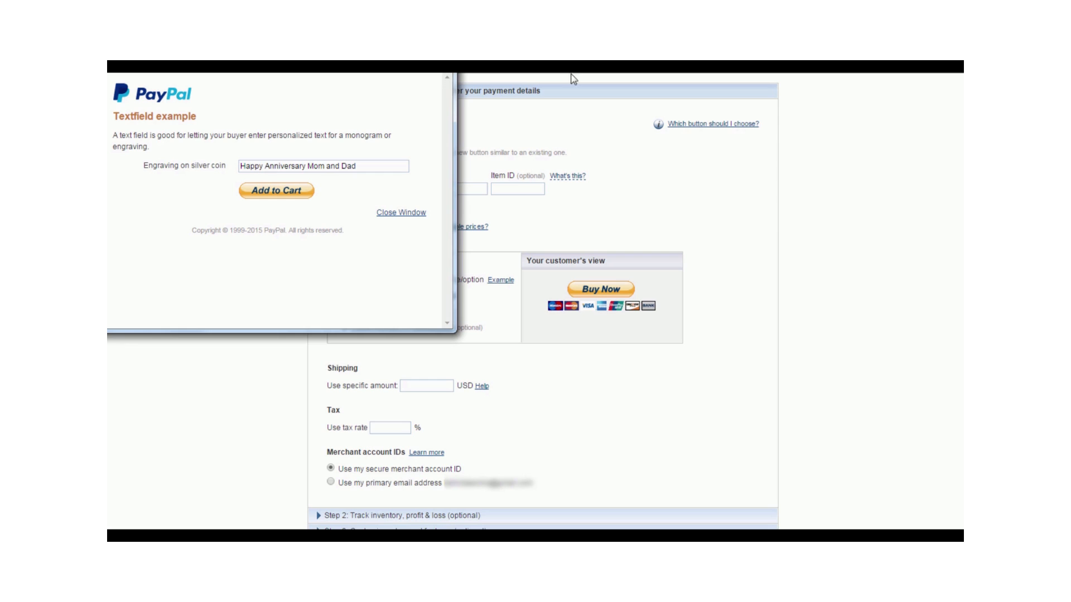
pyautogui.click(443, 57)
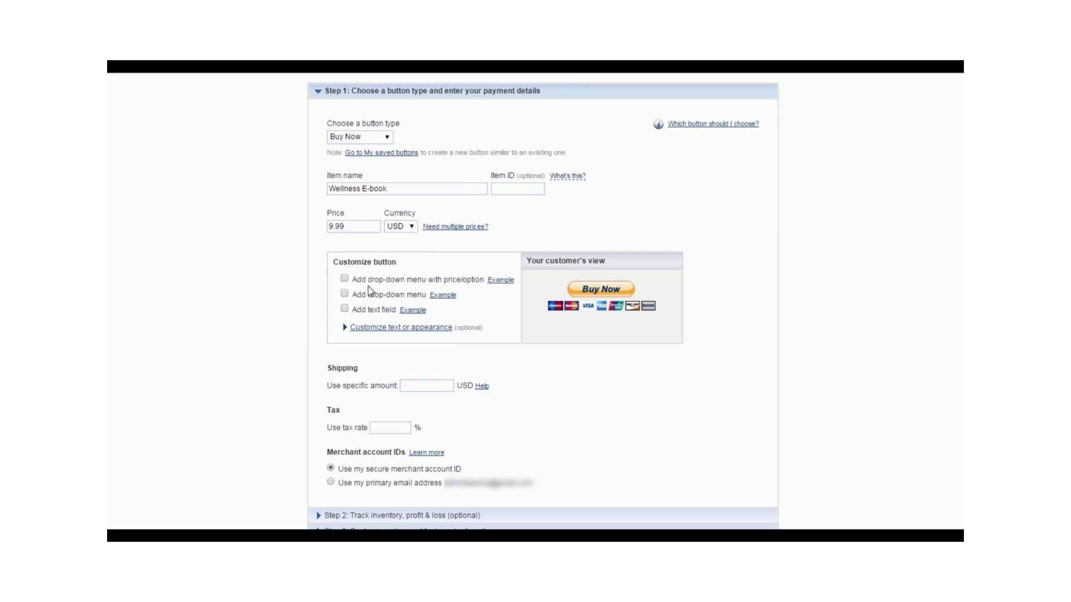
# Expand the options for customizing the button's text or appearance
pyautogui.click(420, 330)
pyautogui.scroll(-1, 477, 341)
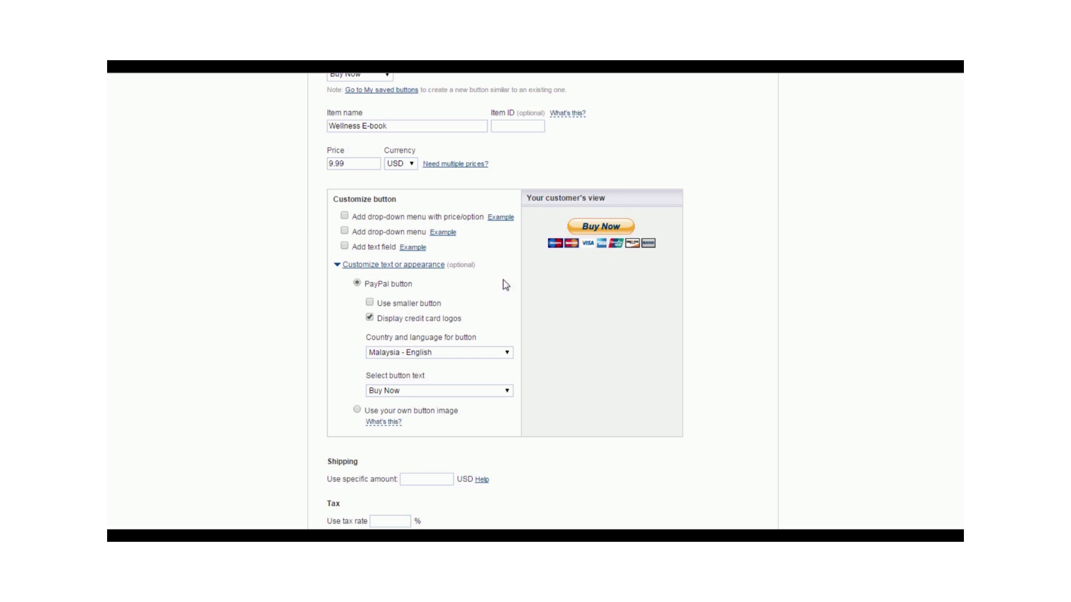
# Preview the smaller button and the button without credit card logos, restoring the full-size button with logos displayed
pyautogui.click(370, 303)
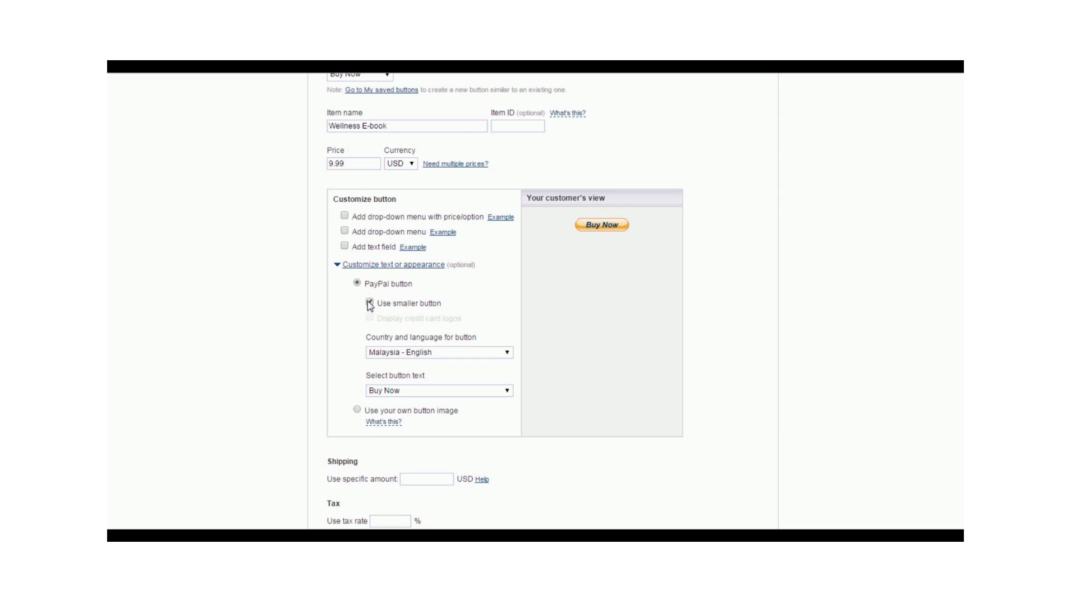
pyautogui.click(368, 303)
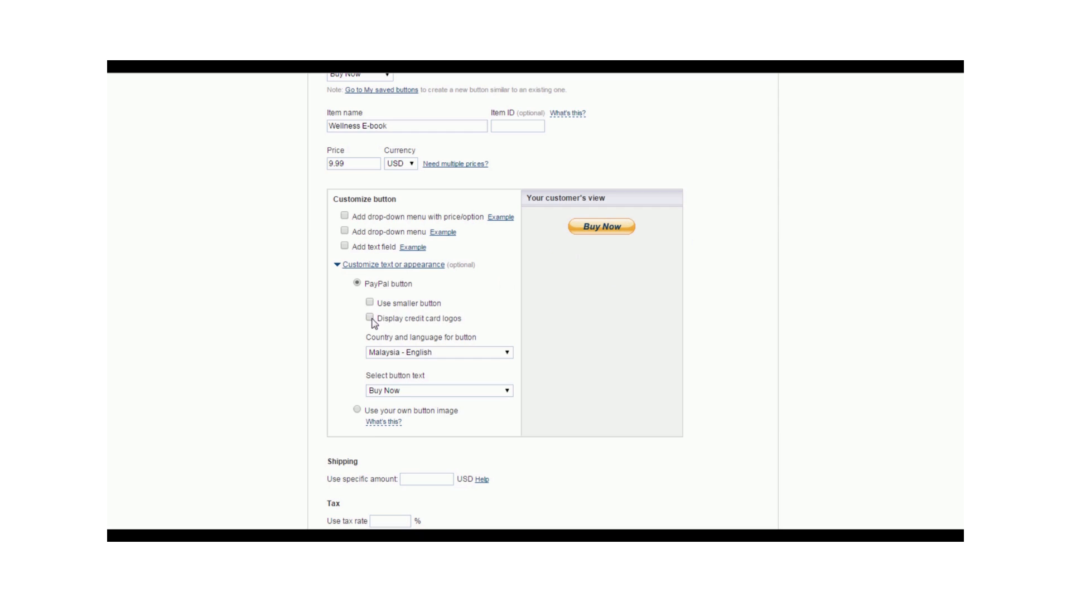
pyautogui.click(369, 317)
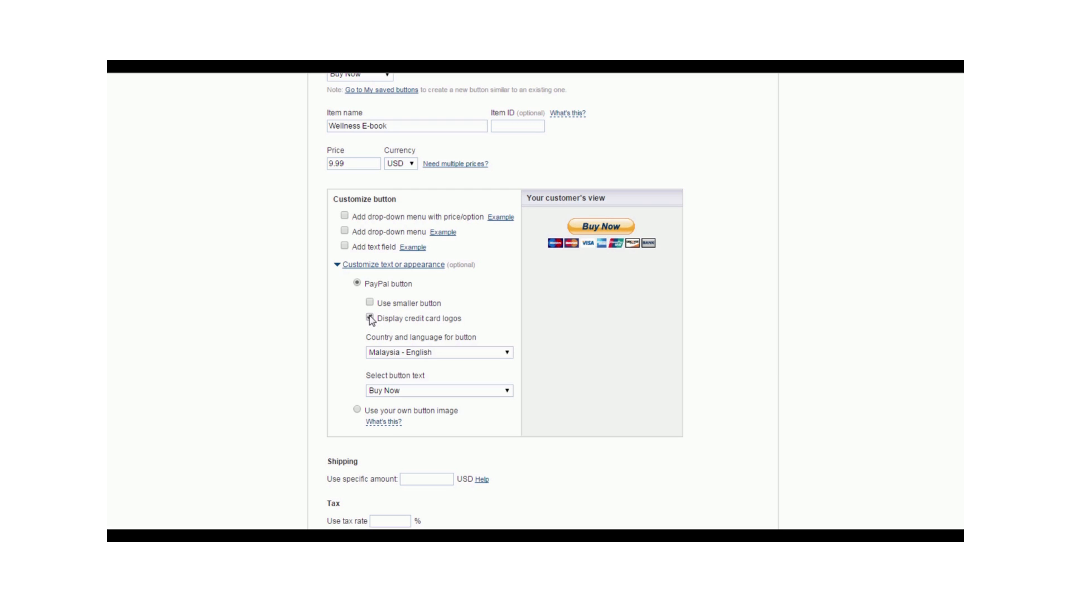
pyautogui.click(369, 317)
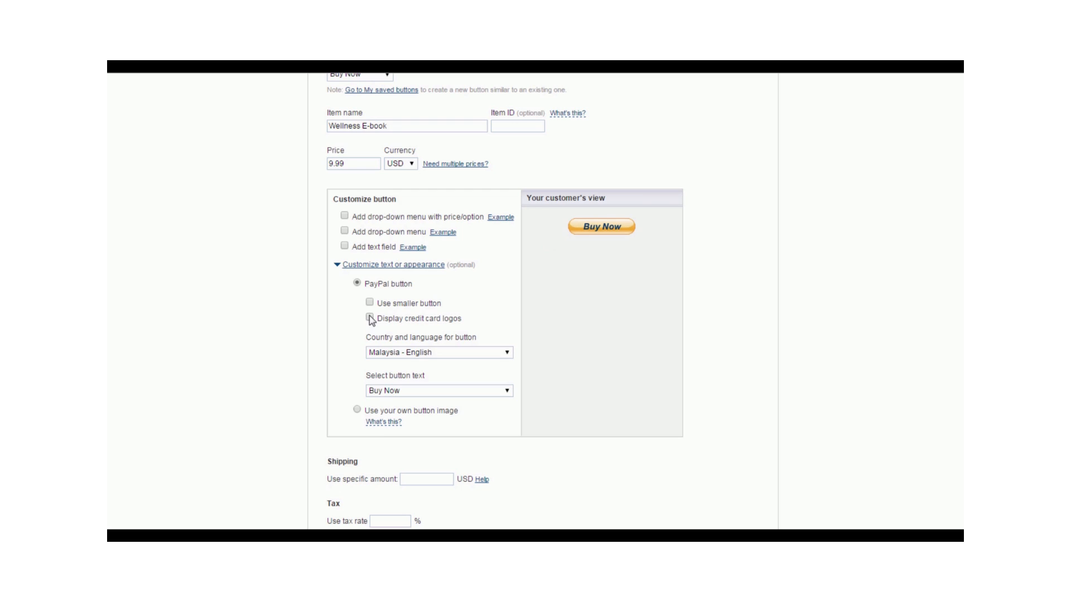
pyautogui.click(369, 317)
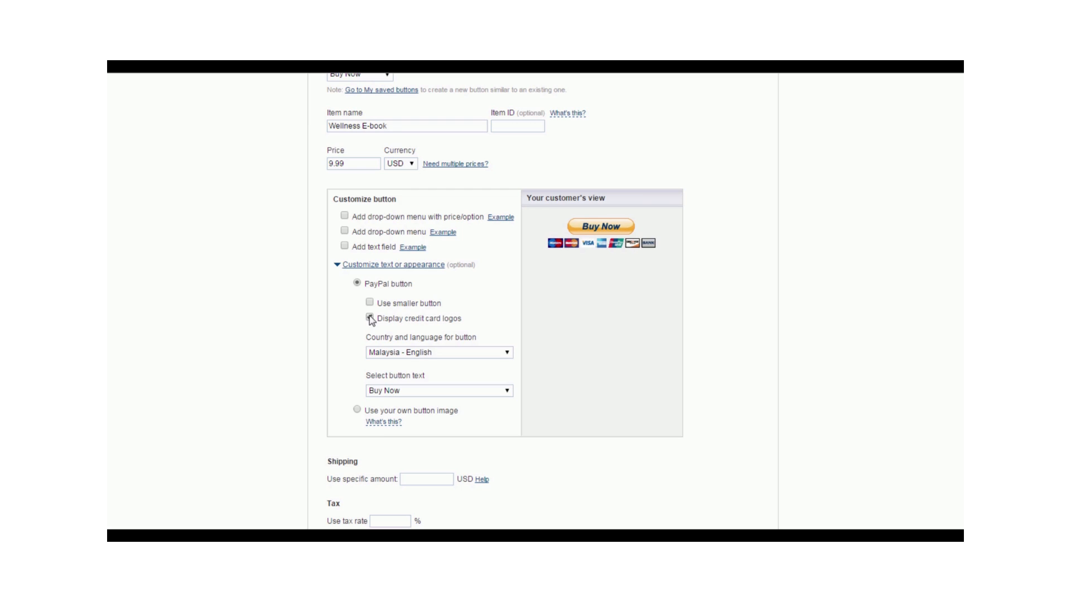
# Set the button's country and language to United States - English and choose Buy Now as its text
pyautogui.click(498, 357)
pyautogui.moveTo(524, 437); pyautogui.dragTo(537, 529)
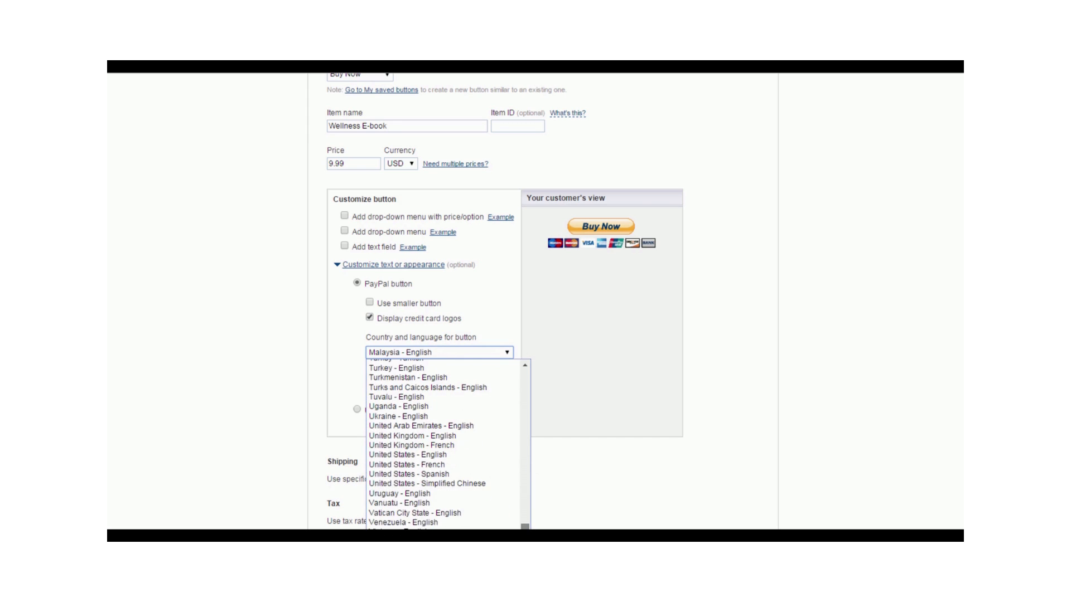
pyautogui.click(445, 456)
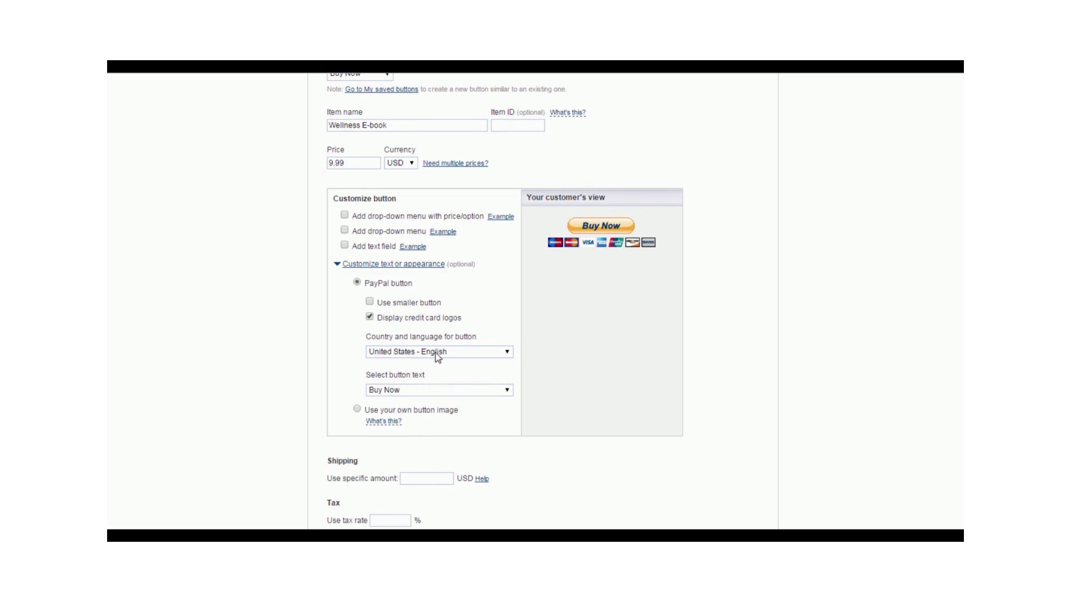
pyautogui.click(481, 393)
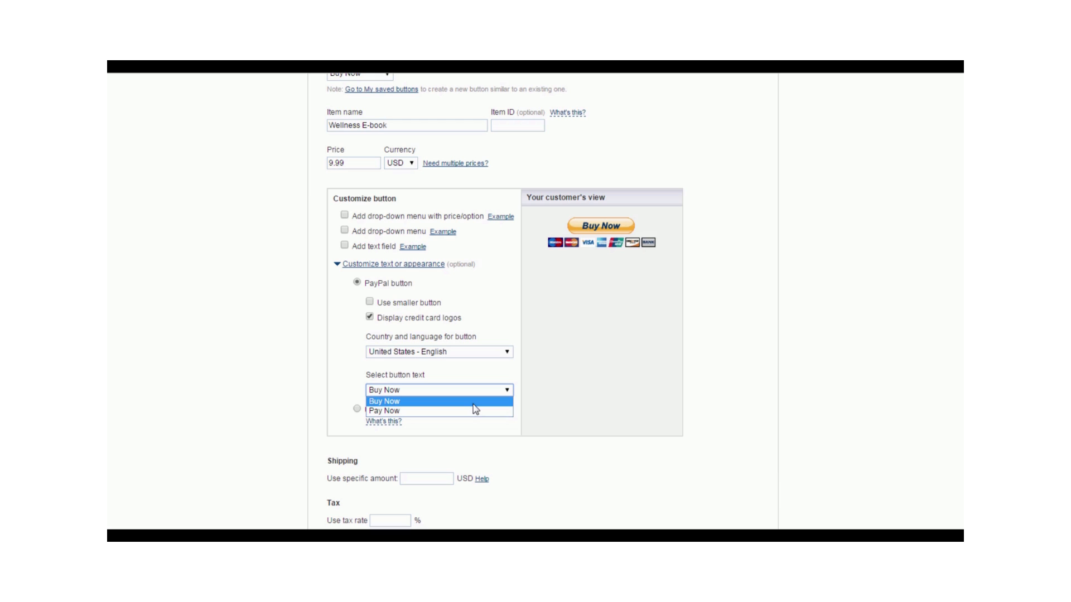
pyautogui.click(473, 402)
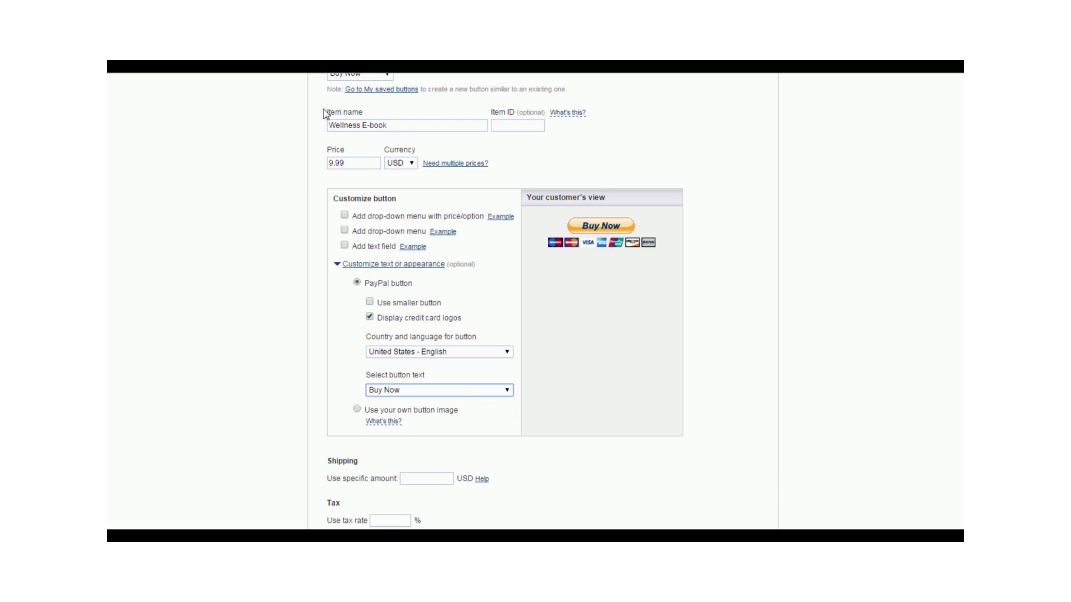
pyautogui.click(452, 483)
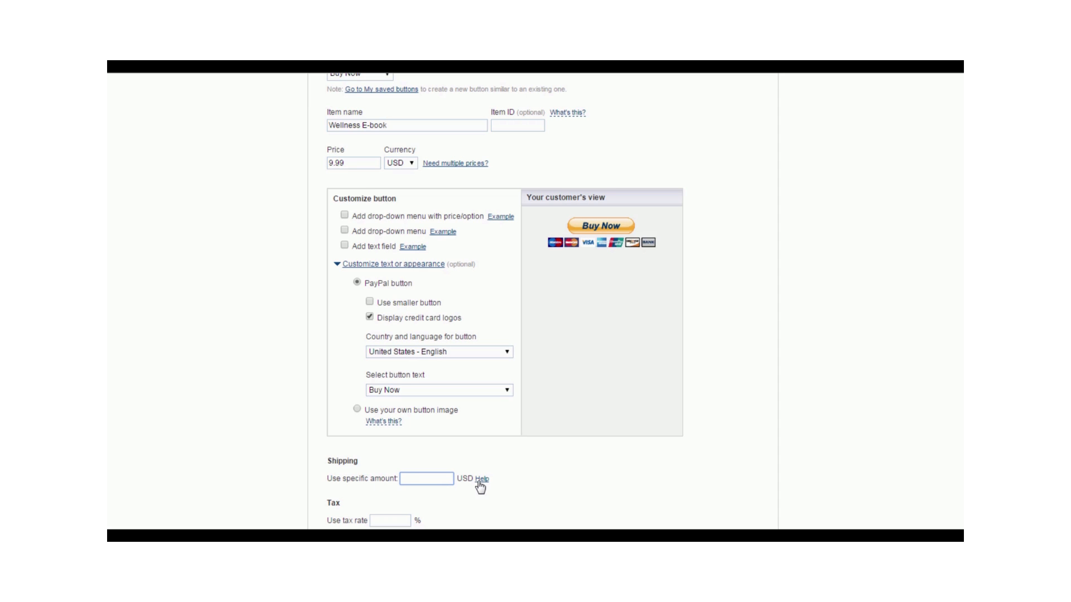
pyautogui.click(404, 519)
# Try profit and loss tracking for the Wellness E-book in the optional inventory step, then turn it off again
pyautogui.scroll(-3, 436, 470)
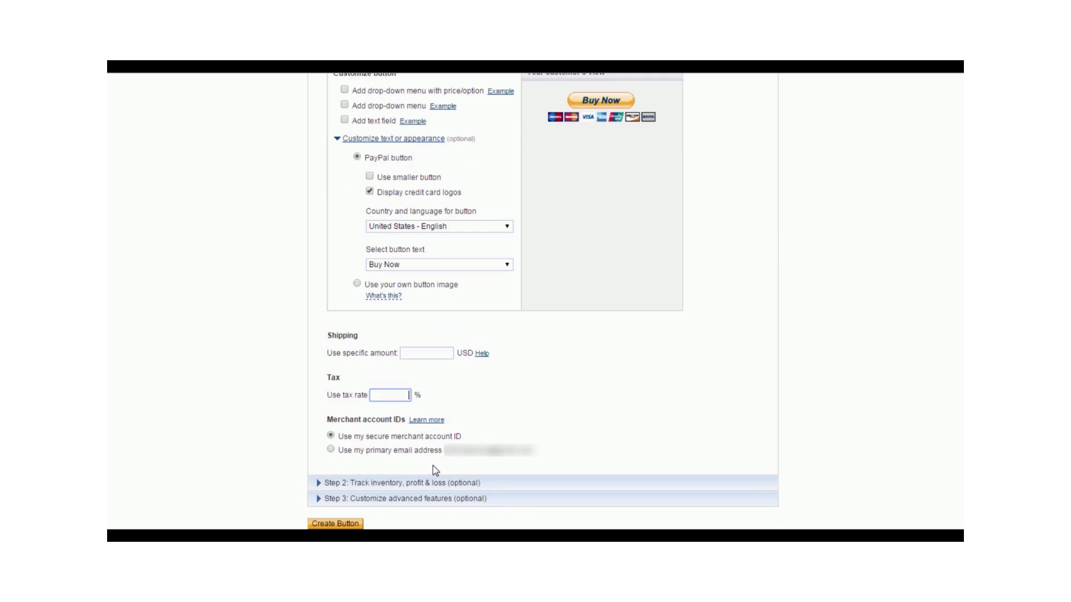
pyautogui.click(316, 488)
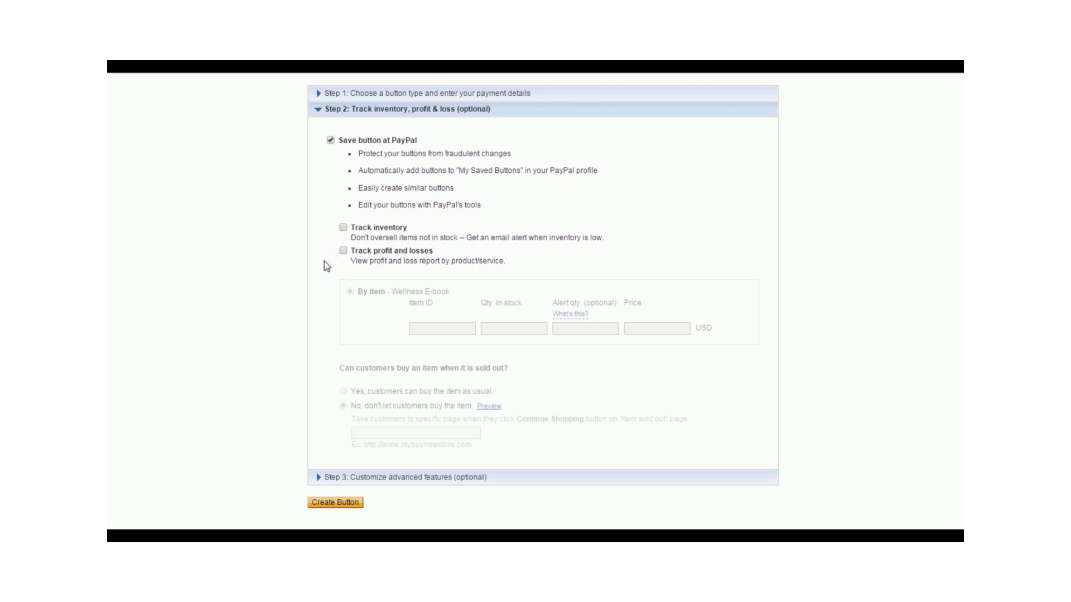
pyautogui.click(343, 251)
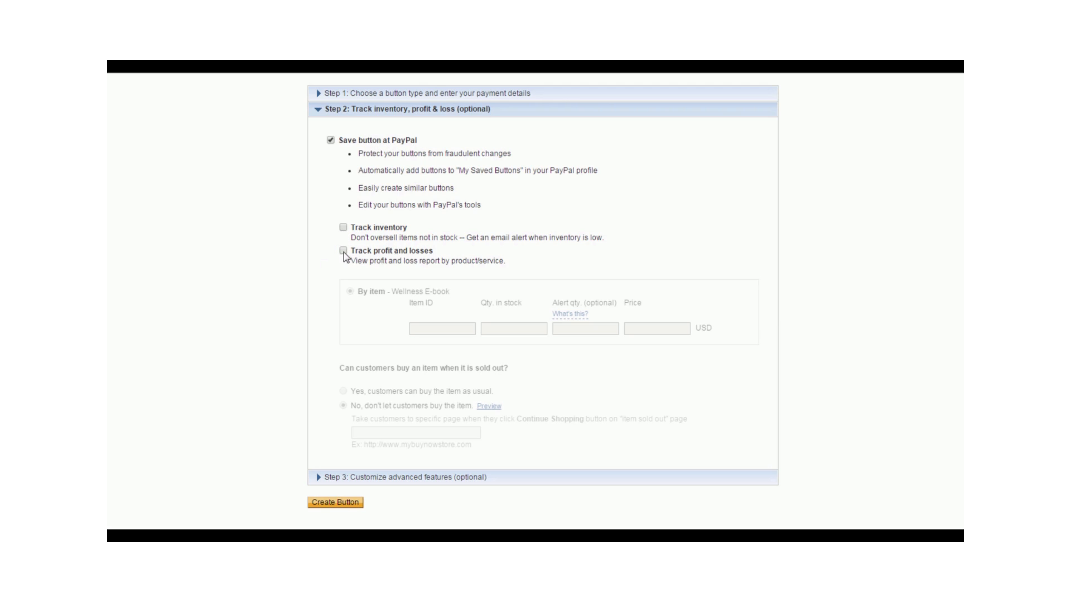
pyautogui.click(423, 329)
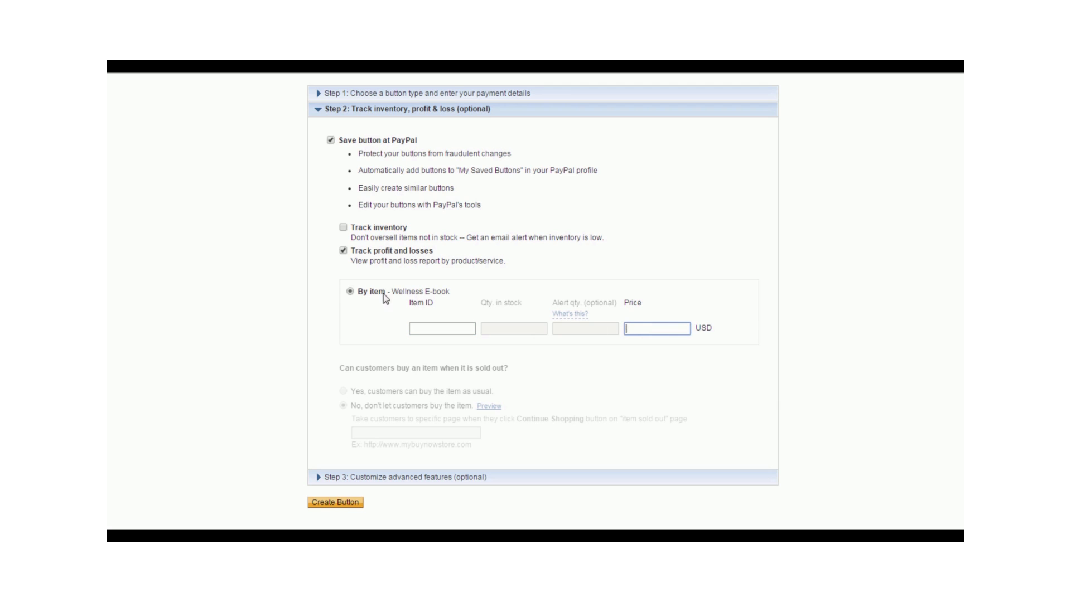
pyautogui.click(342, 251)
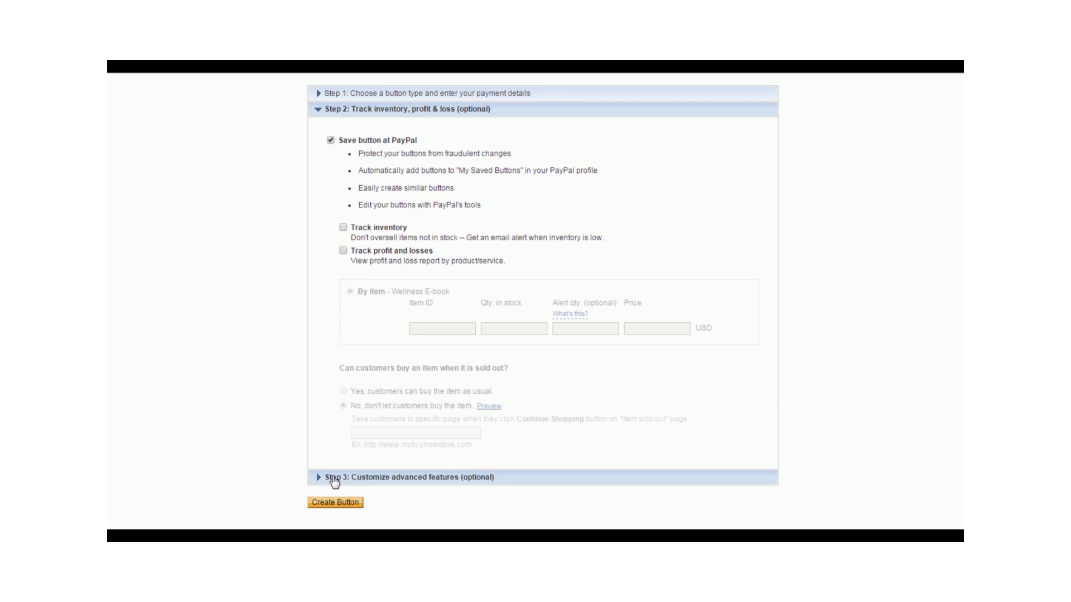
# In the advanced features, set both customer special instructions and the need for a shipping address to No
pyautogui.click(333, 478)
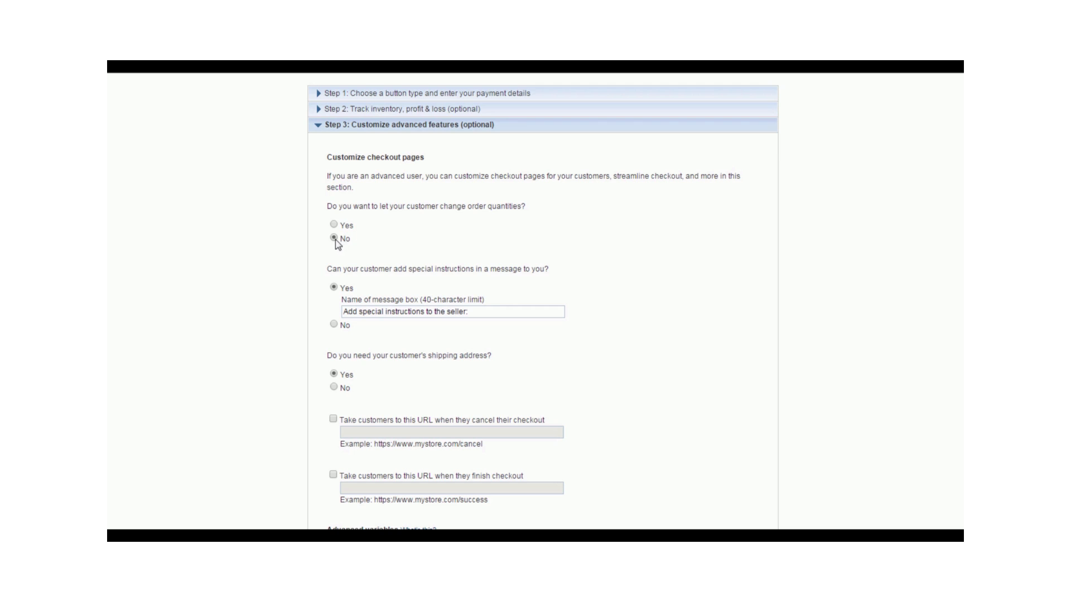
pyautogui.scroll(-1, 399, 245)
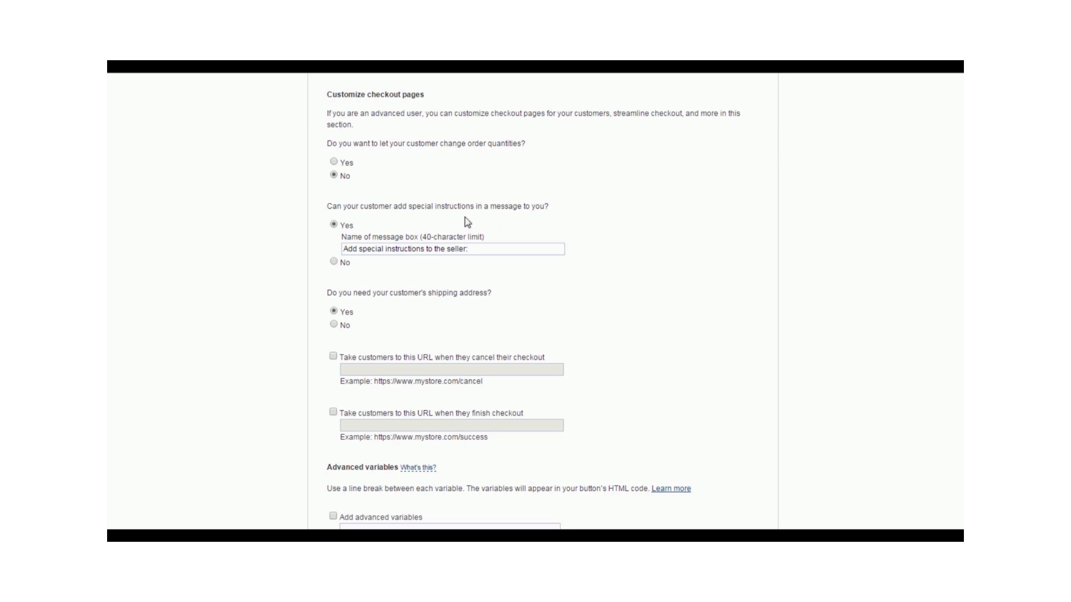
pyautogui.click(334, 261)
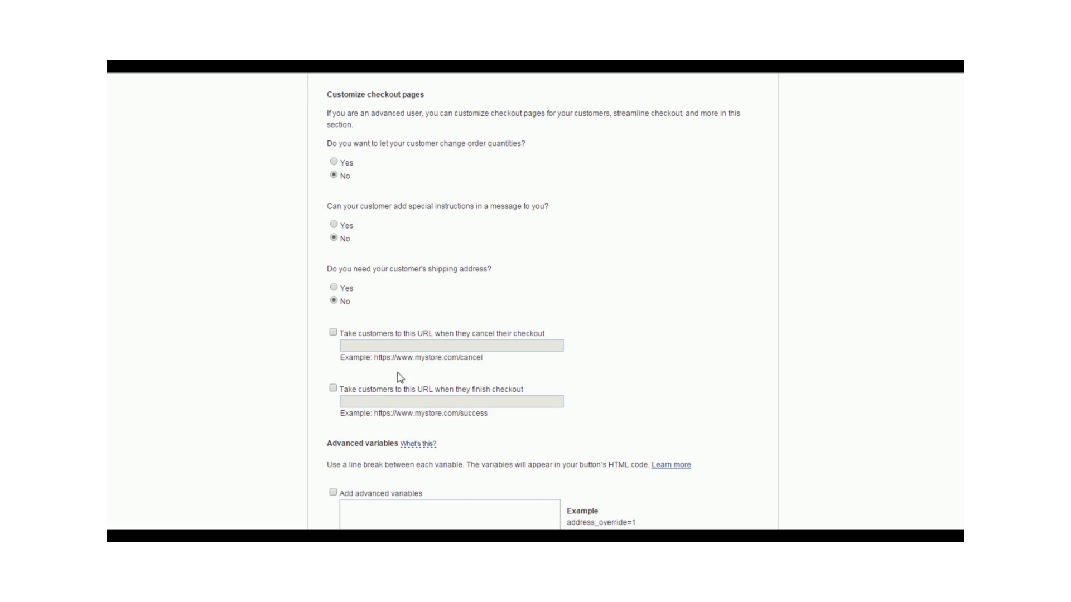
pyautogui.scroll(-3, 566, 337)
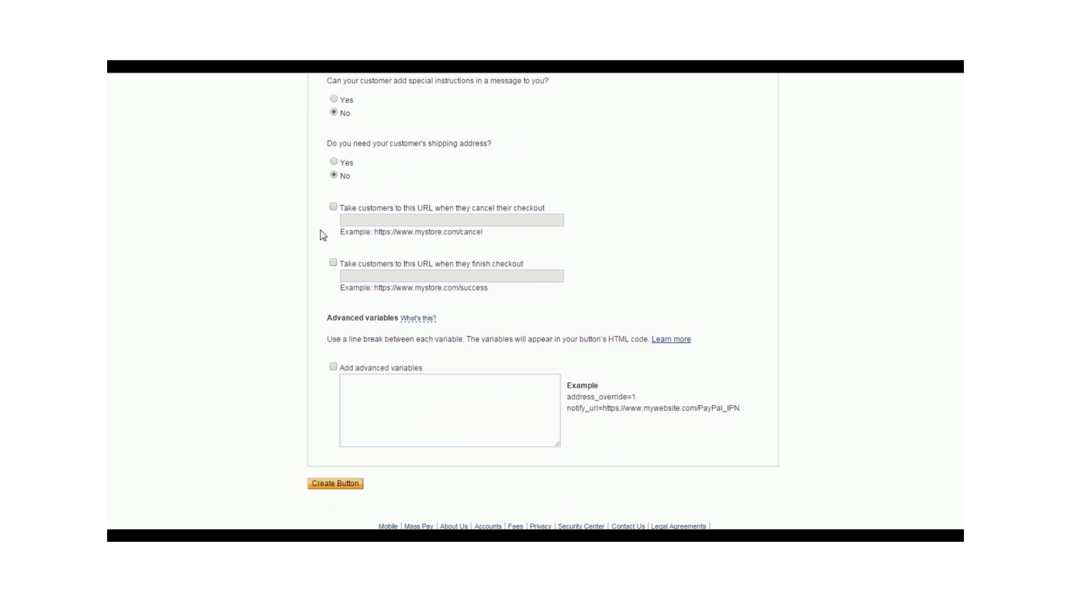
# Create the Buy Now button and copy its complete website HTML code
pyautogui.click(332, 484)
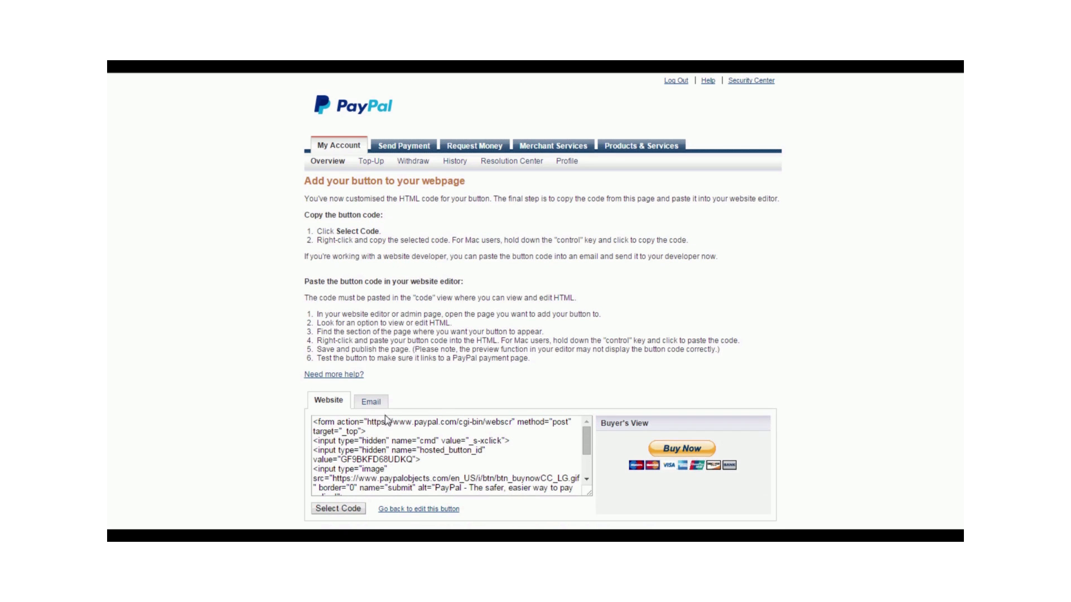
pyautogui.scroll(-1, 472, 256)
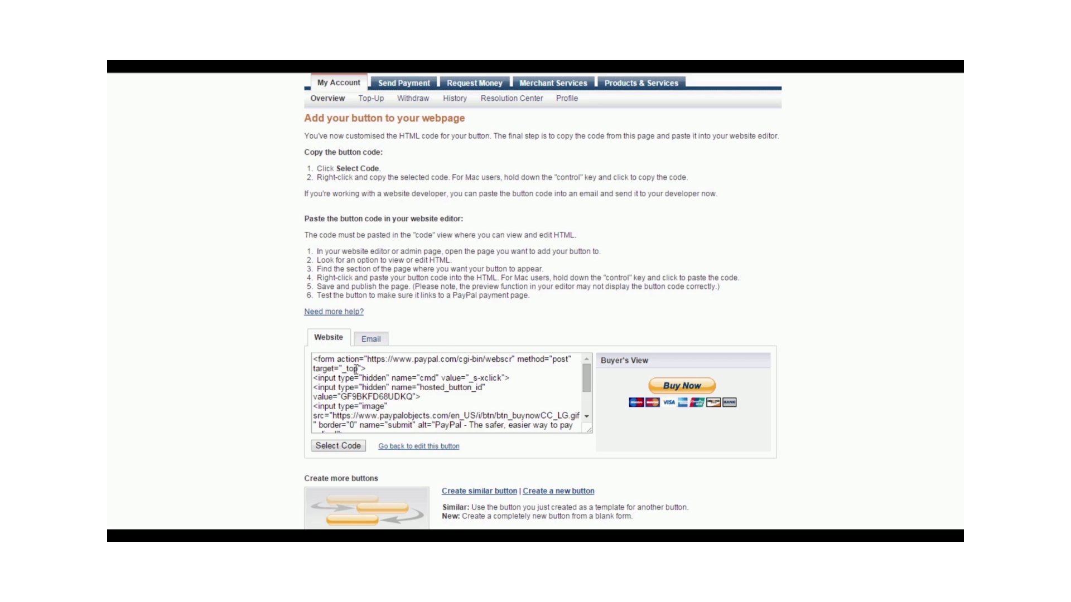
pyautogui.click(353, 449)
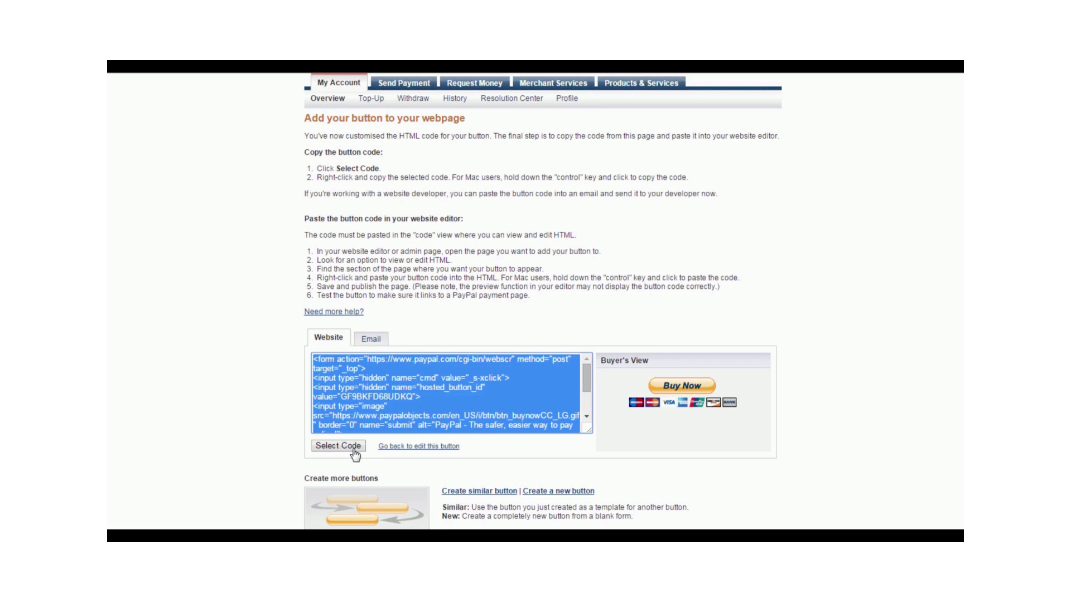
pyautogui.rightClick(368, 378)
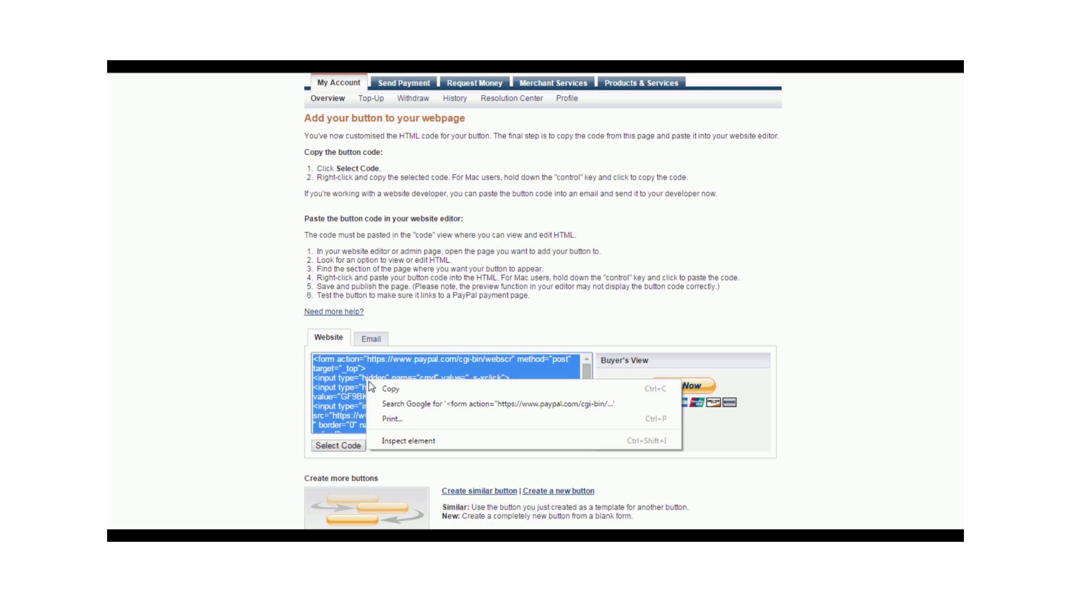
pyautogui.click(385, 389)
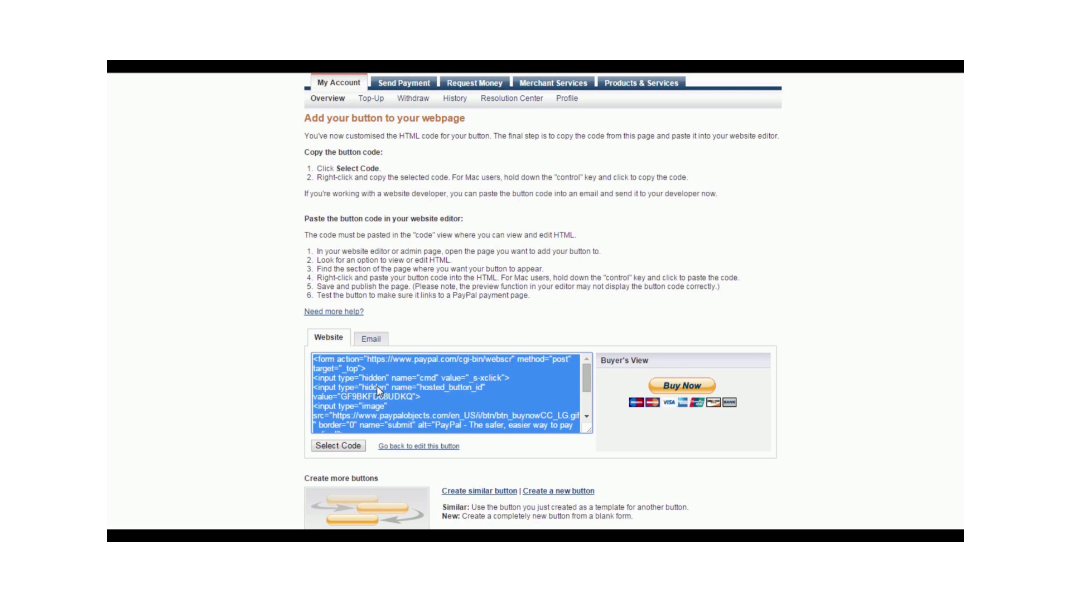